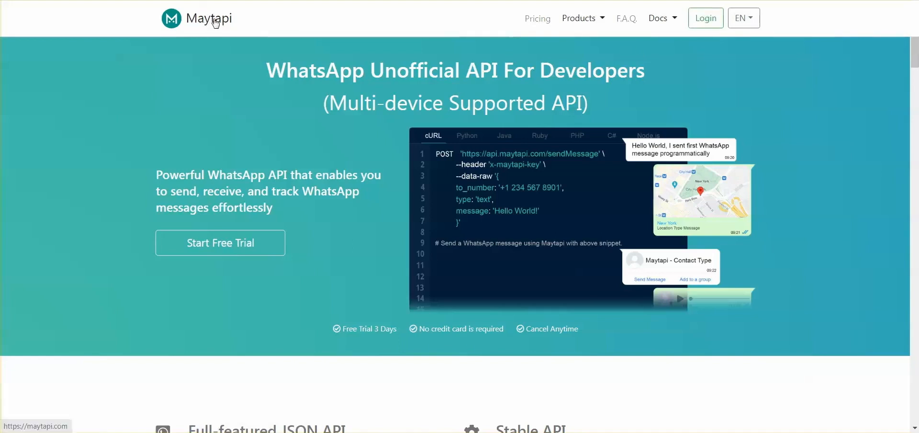
Register a new Maytapi account with an e-mail and confirmed password, accepting the terms of service
{"action": "left_click", "coordinate": [708, 20]}
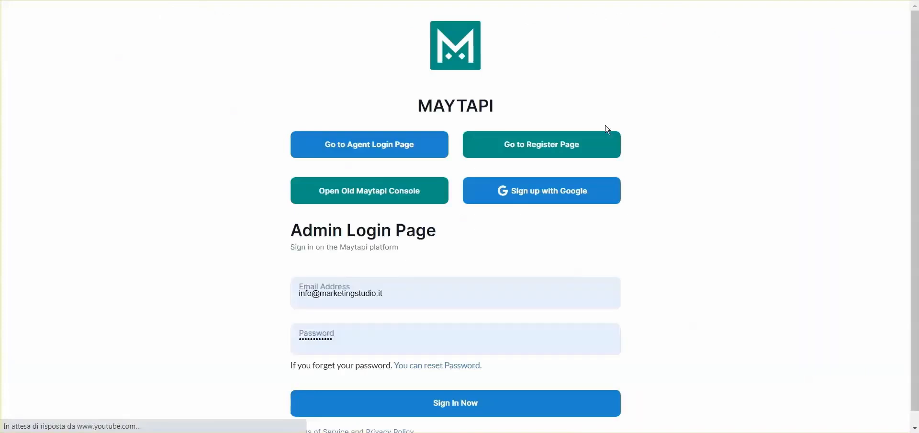
{"action": "left_click", "coordinate": [551, 151]}
{"action": "scroll", "coordinate": [649, 134], "scroll_direction": "down", "scroll_amount": 1}
{"action": "left_click", "coordinate": [349, 261]}
{"action": "left_click", "coordinate": [340, 321]}
{"action": "left_click", "coordinate": [335, 370]}
{"action": "left_click", "coordinate": [230, 341]}
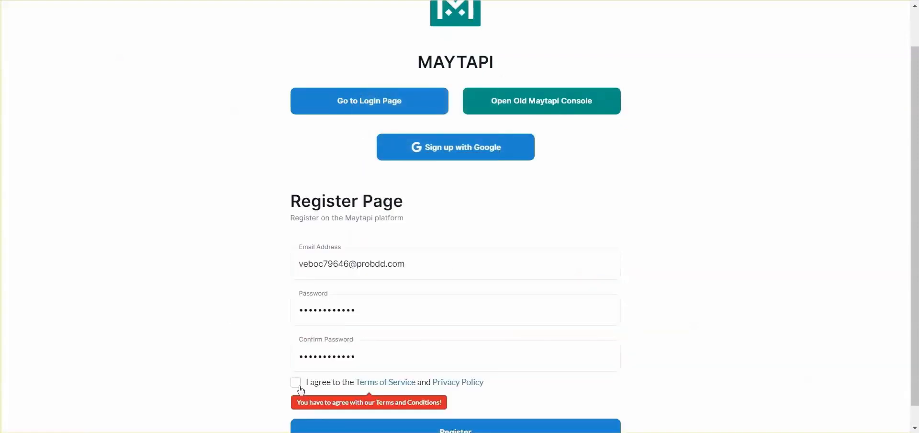
{"action": "left_click", "coordinate": [297, 386]}
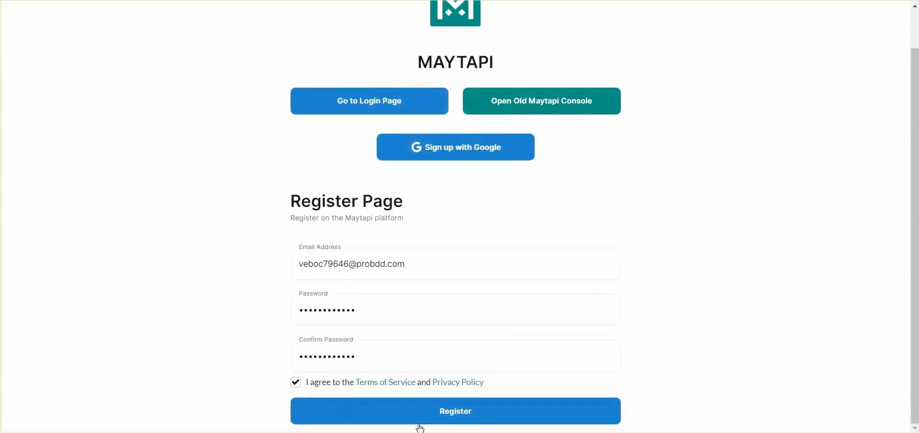
{"action": "left_click", "coordinate": [420, 426]}
{"action": "left_click", "coordinate": [650, 139]}
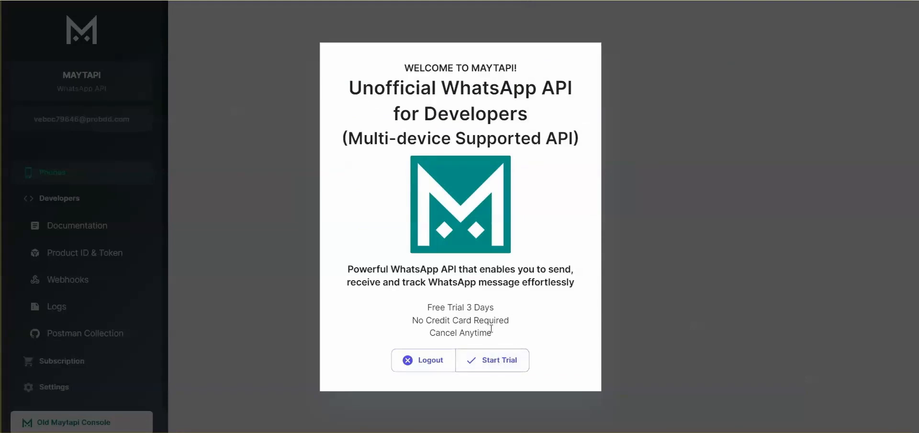
Start the free 3-day Maytapi trial and add a new phone on the Phones page
{"action": "left_click", "coordinate": [503, 366]}
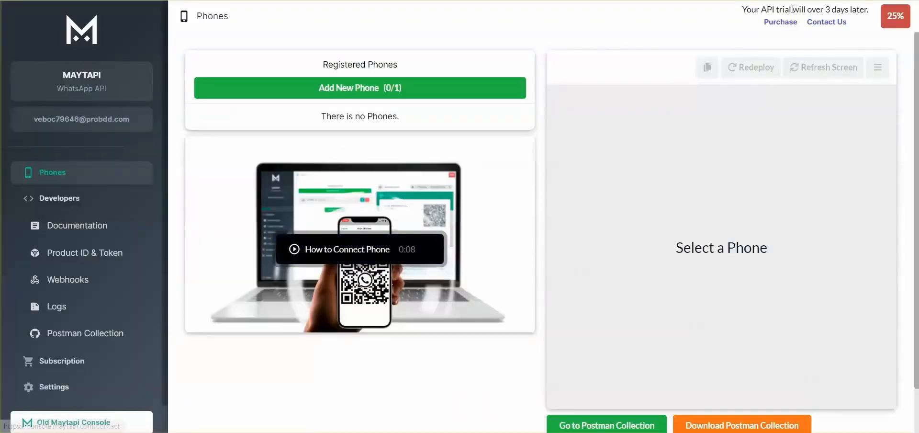
{"action": "left_click_drag", "start_coordinate": [792, 10], "coordinate": [851, 9]}
{"action": "left_click", "coordinate": [851, 9]}
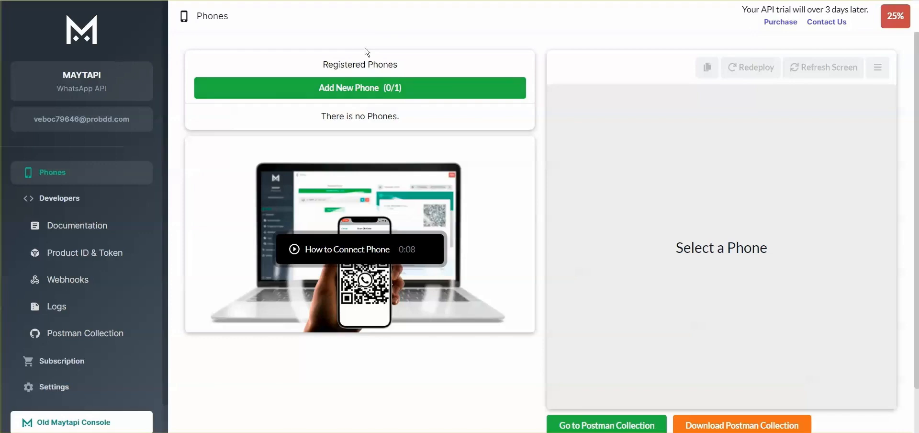
{"action": "left_click", "coordinate": [371, 88]}
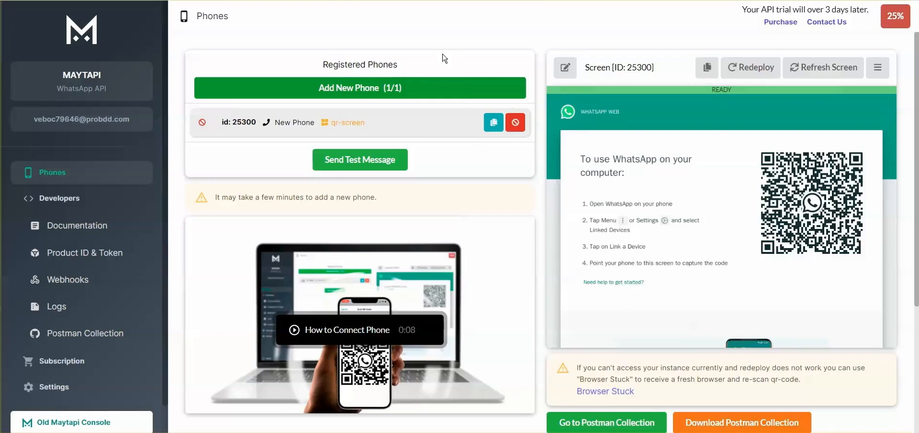
Link the phone by scanning the Maytapi QR code via WhatsApp's Linked Devices
{"action": "scroll", "coordinate": [497, 110], "scroll_direction": "right", "scroll_amount": 3}
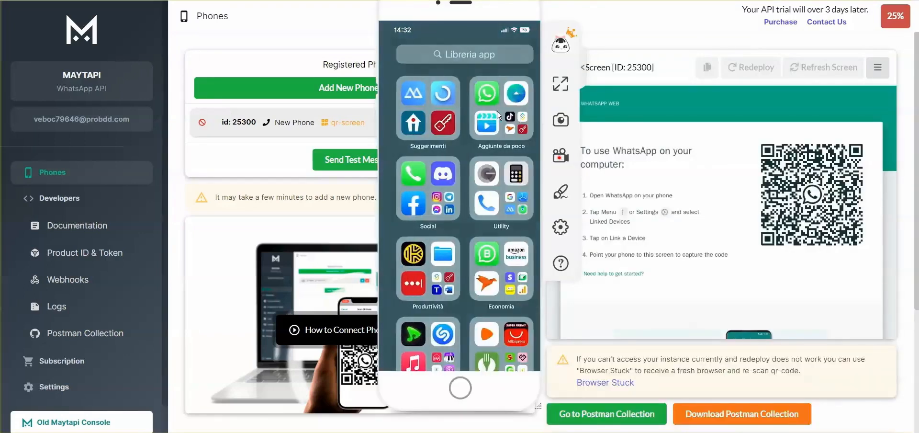
{"action": "scroll", "coordinate": [497, 110], "scroll_direction": "left", "scroll_amount": 3}
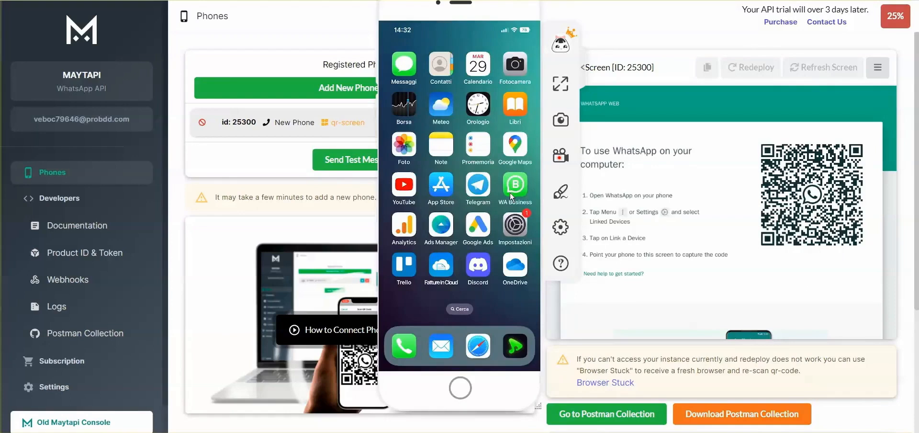
{"action": "scroll", "coordinate": [511, 196], "scroll_direction": "right", "scroll_amount": 3}
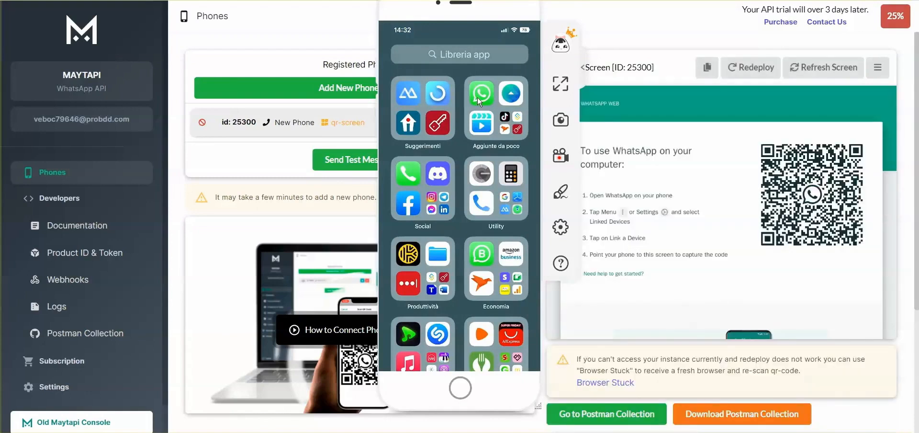
{"action": "left_click", "coordinate": [479, 97]}
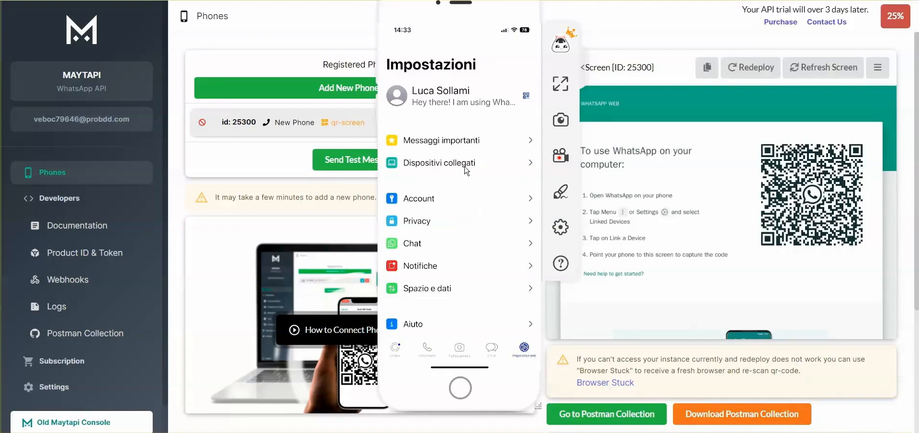
{"action": "left_click", "coordinate": [439, 164]}
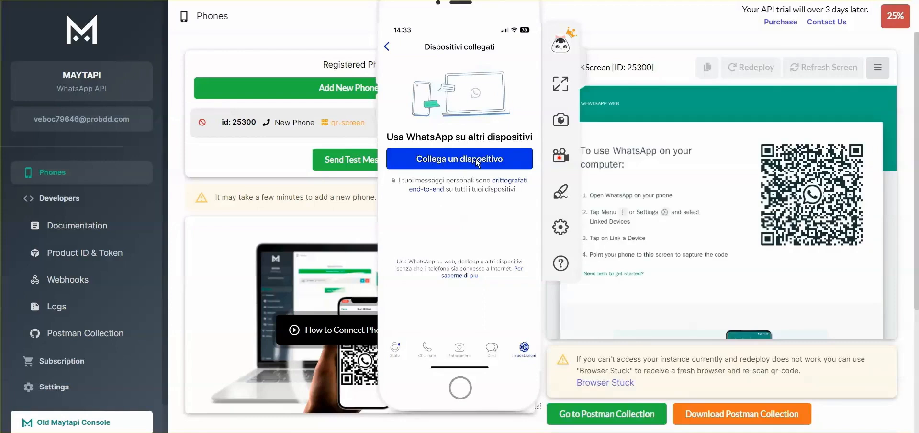
{"action": "left_click", "coordinate": [451, 159]}
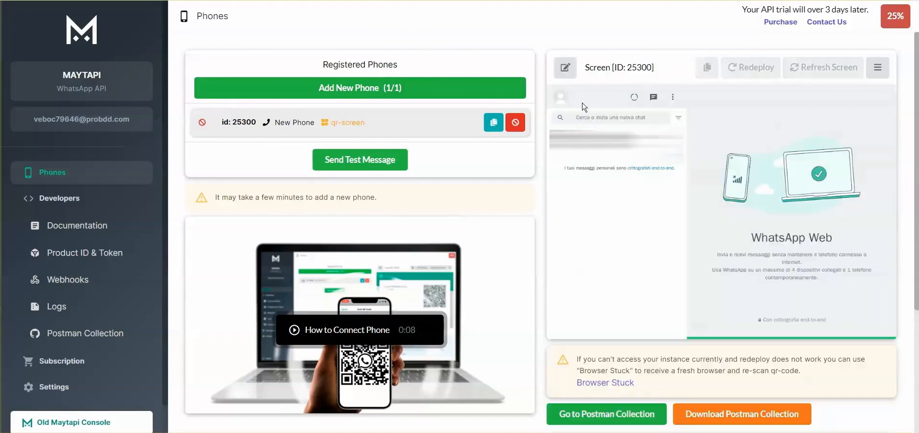
{"action": "scroll", "coordinate": [66, 280], "scroll_direction": "down", "scroll_amount": 1}
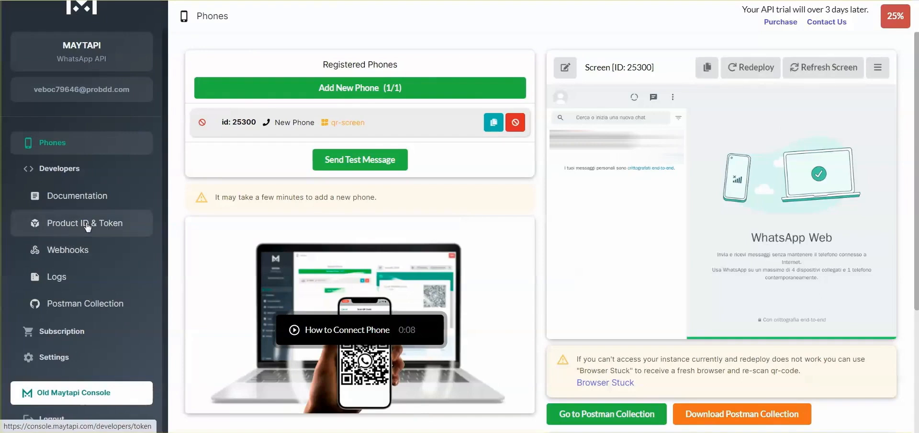
Open Maytapi's Product ID & Token page and select the token value
{"action": "left_click", "coordinate": [87, 226]}
{"action": "left_click_drag", "start_coordinate": [188, 67], "coordinate": [193, 72]}
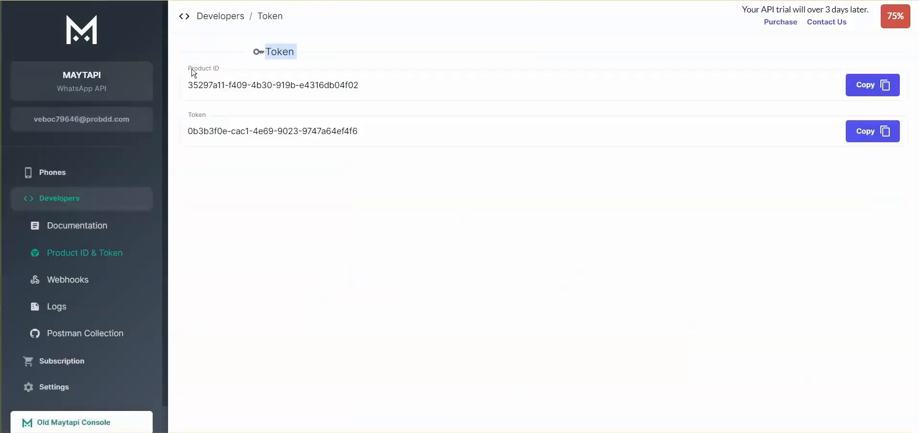
{"action": "left_click", "coordinate": [192, 120]}
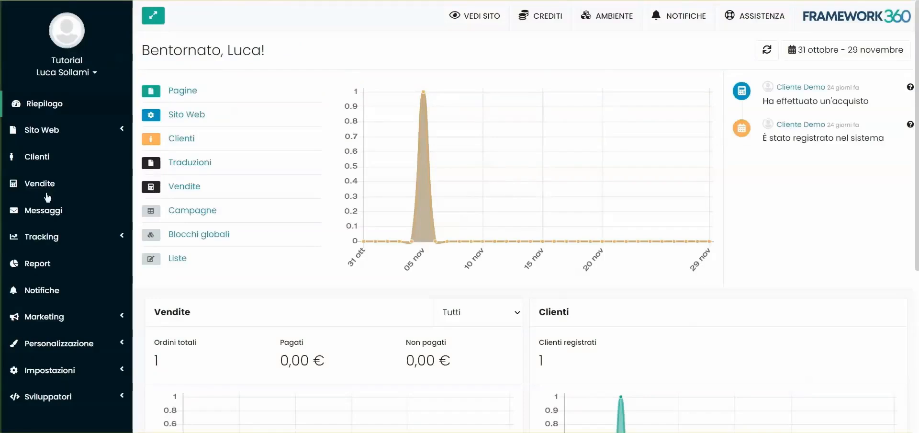
{"action": "scroll", "coordinate": [46, 311], "scroll_direction": "down", "scroll_amount": 4}
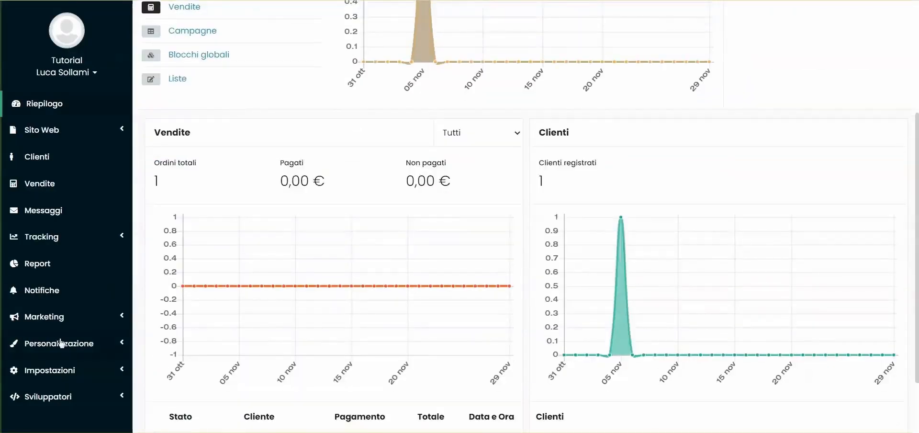
Find the Maytapi - Whatsapp Api plugin by searching 'mayt' in Plugins and install it
{"action": "left_click", "coordinate": [61, 342]}
{"action": "scroll", "coordinate": [62, 340], "scroll_direction": "down", "scroll_amount": 1}
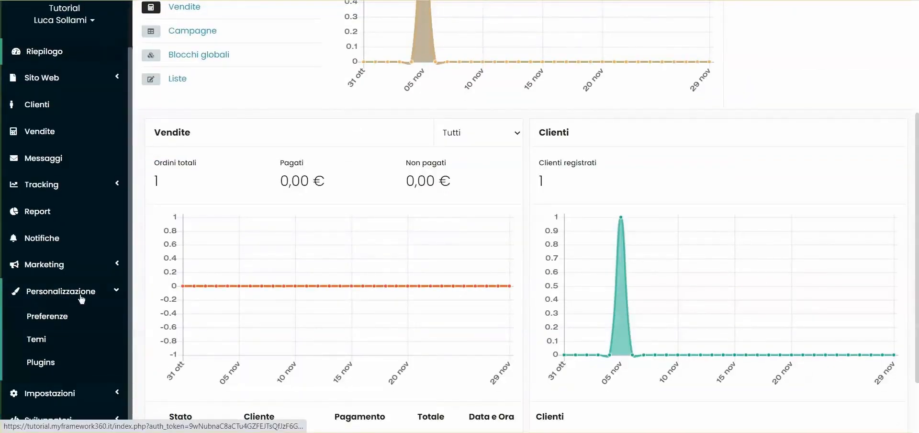
{"action": "left_click", "coordinate": [48, 363]}
{"action": "left_click", "coordinate": [247, 96]}
{"action": "type", "text": "mayt"}
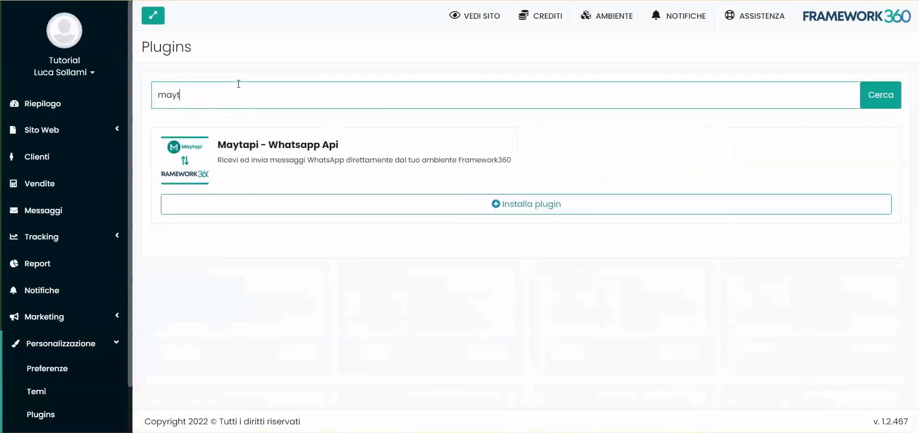
{"action": "left_click", "coordinate": [574, 209]}
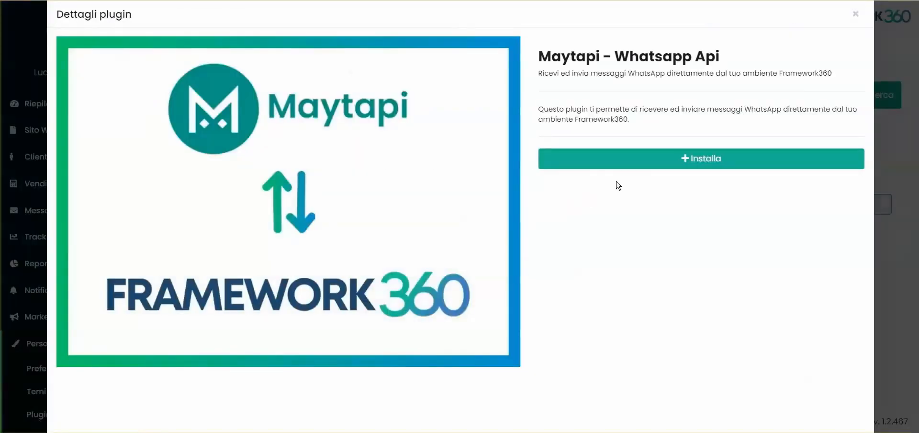
{"action": "left_click", "coordinate": [634, 163]}
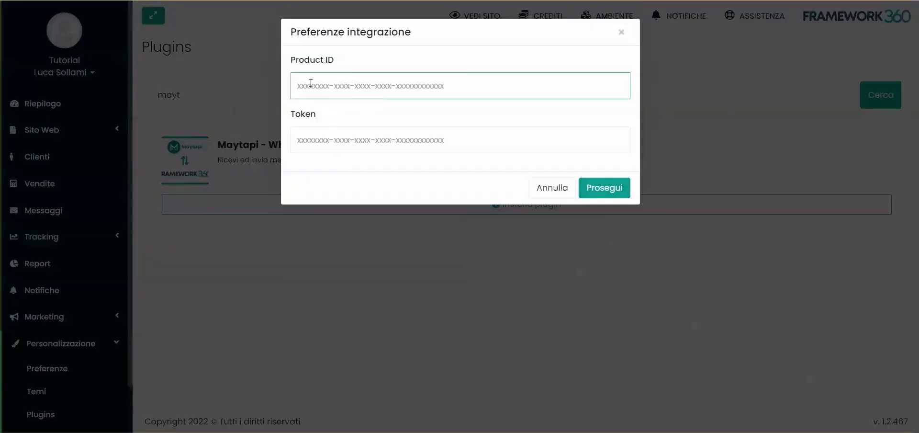
Copy the Product ID and Token from Maytapi into the integration form and save it
{"action": "key", "text": "alt+Tab"}
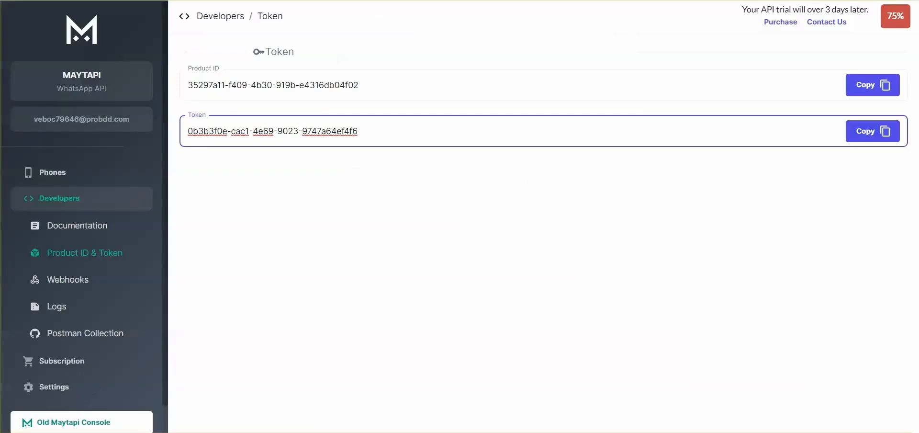
{"action": "left_click", "coordinate": [865, 85]}
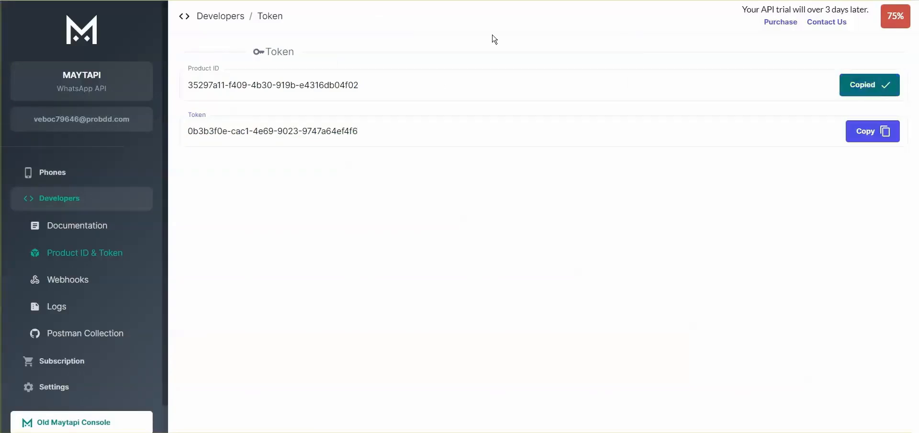
{"action": "key", "text": "alt+Tab"}
{"action": "key", "text": "ctrl+v"}
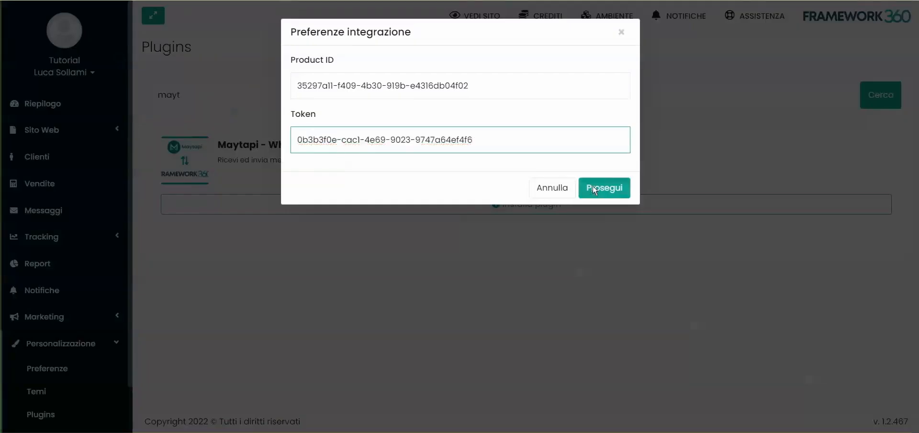
{"action": "left_click", "coordinate": [604, 188]}
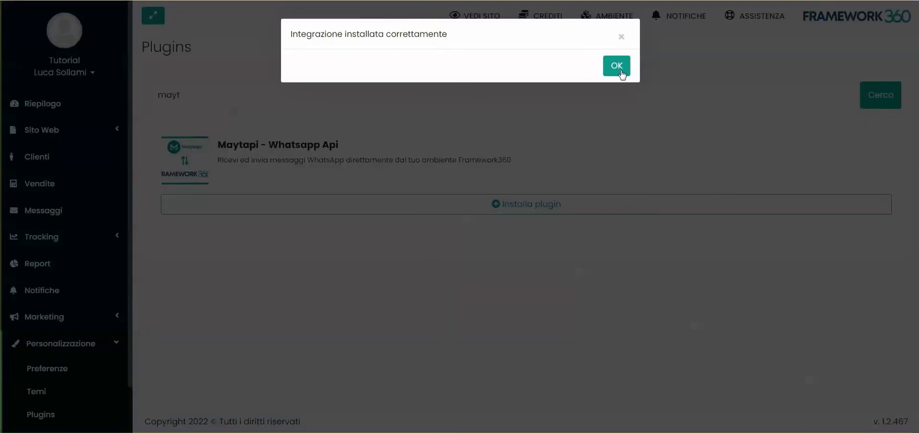
{"action": "left_click", "coordinate": [616, 67]}
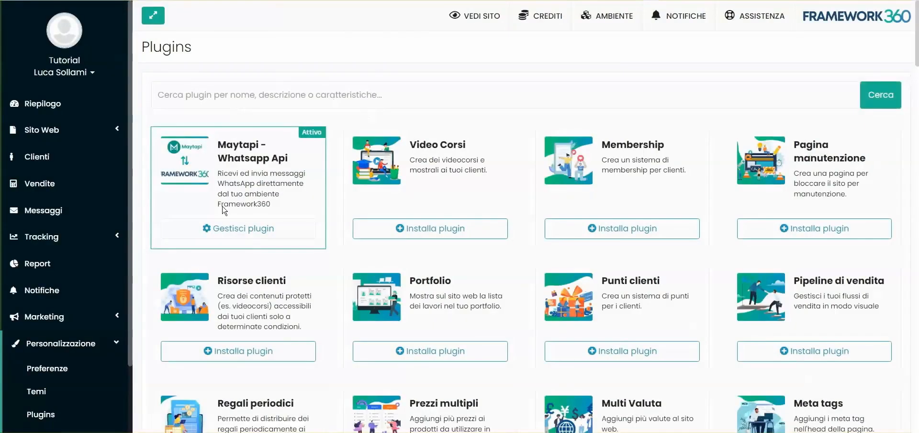
In the Maytapi plugin preferences, keep Ricezione messaggi at Nessun account and enable e-mail alerts on message receipt
{"action": "scroll", "coordinate": [72, 345], "scroll_direction": "down", "scroll_amount": 1}
{"action": "left_click", "coordinate": [53, 361]}
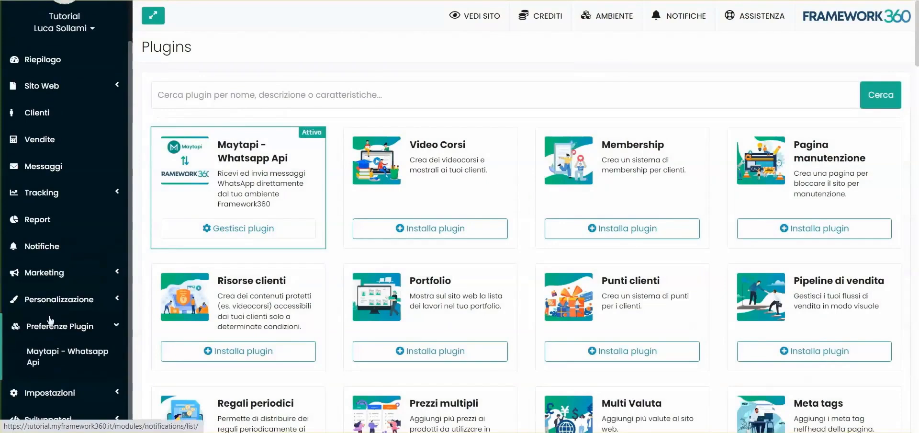
{"action": "left_click", "coordinate": [52, 361]}
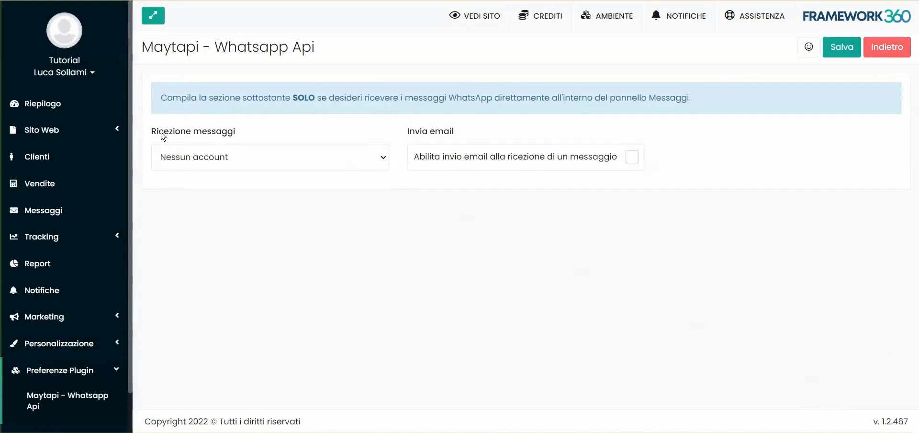
{"action": "left_click", "coordinate": [232, 159]}
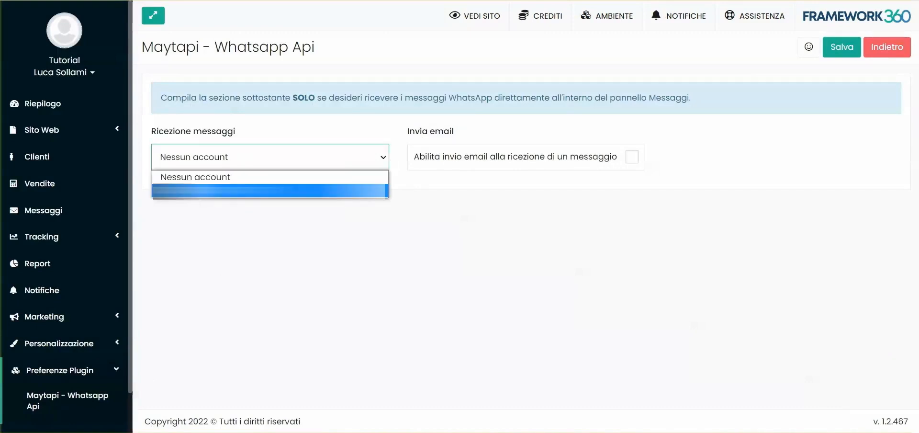
{"action": "key", "text": "Escape"}
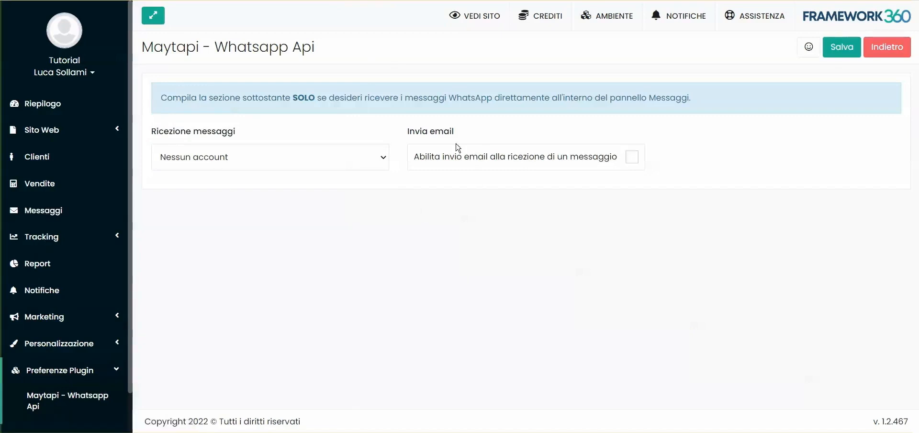
{"action": "left_click", "coordinate": [429, 161]}
Expand the general settings section in the sidebar
{"action": "scroll", "coordinate": [51, 383], "scroll_direction": "down", "scroll_amount": 1}
{"action": "left_click", "coordinate": [51, 392]}
{"action": "scroll", "coordinate": [44, 338], "scroll_direction": "down", "scroll_amount": 2}
{"action": "right_click", "coordinate": [50, 259]}
{"action": "left_click", "coordinate": [69, 267]}
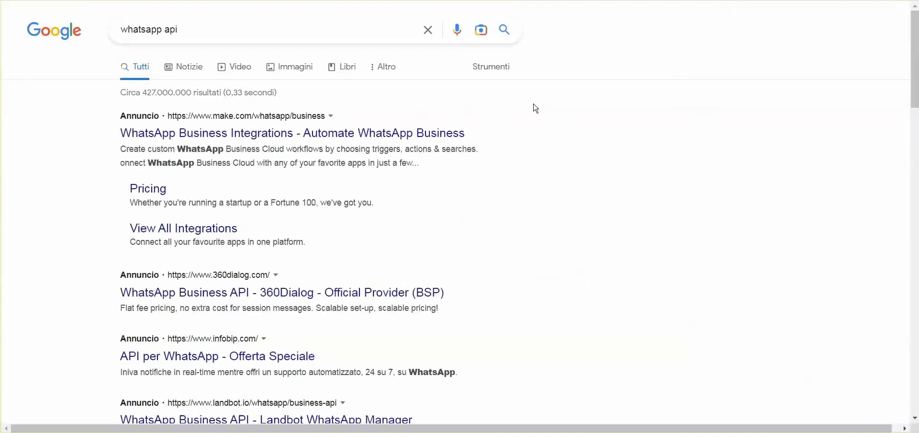
{"action": "scroll", "coordinate": [179, 242], "scroll_direction": "down", "scroll_amount": 5}
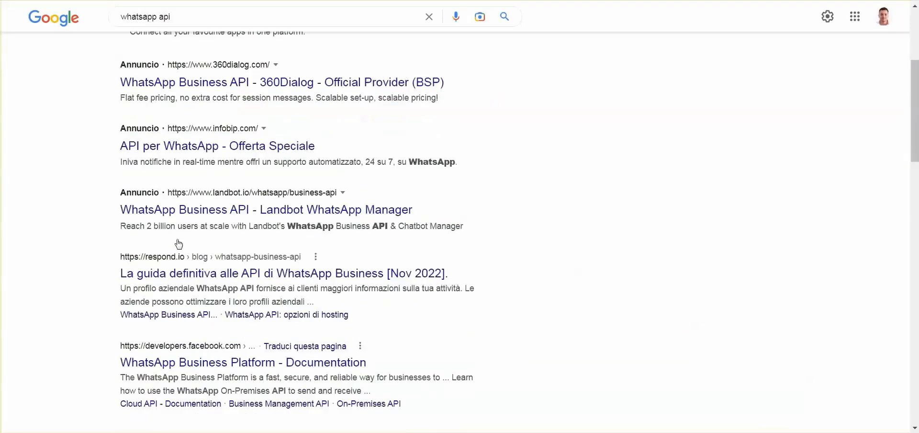
{"action": "left_click", "coordinate": [184, 335]}
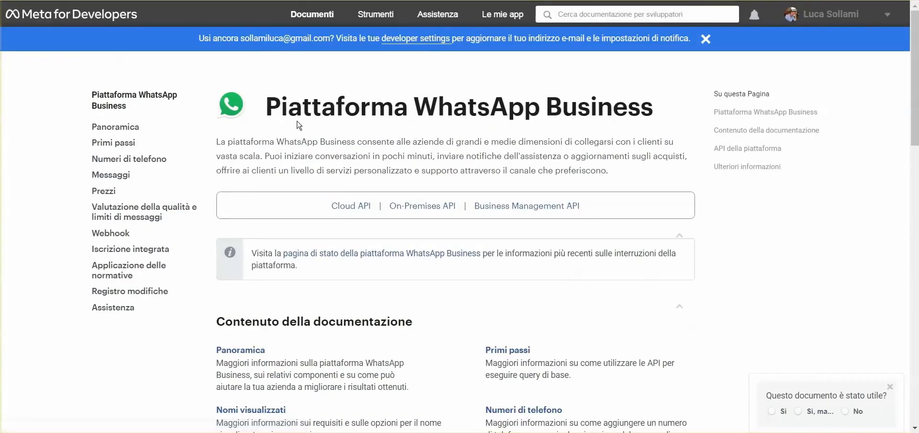
{"action": "left_click_drag", "start_coordinate": [274, 111], "coordinate": [509, 109]}
{"action": "scroll", "coordinate": [419, 145], "scroll_direction": "down", "scroll_amount": 10}
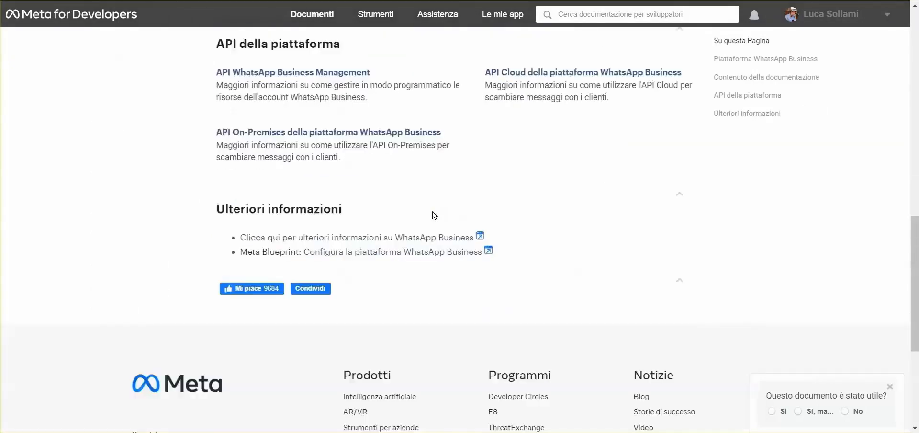
{"action": "scroll", "coordinate": [605, 251], "scroll_direction": "up", "scroll_amount": 10}
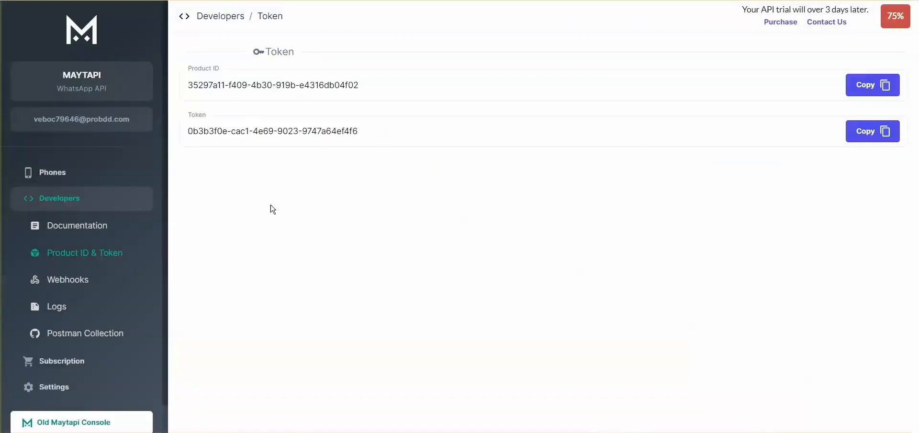
{"action": "left_click", "coordinate": [60, 178]}
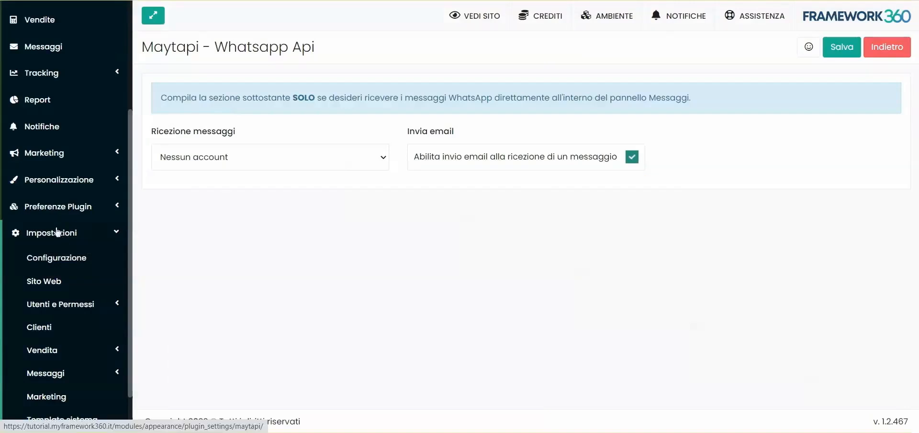
{"action": "left_click", "coordinate": [56, 232]}
Open the Automazione Demo automation from Marketing > Campagne
{"action": "left_click", "coordinate": [38, 320]}
{"action": "scroll", "coordinate": [53, 268], "scroll_direction": "down", "scroll_amount": 2}
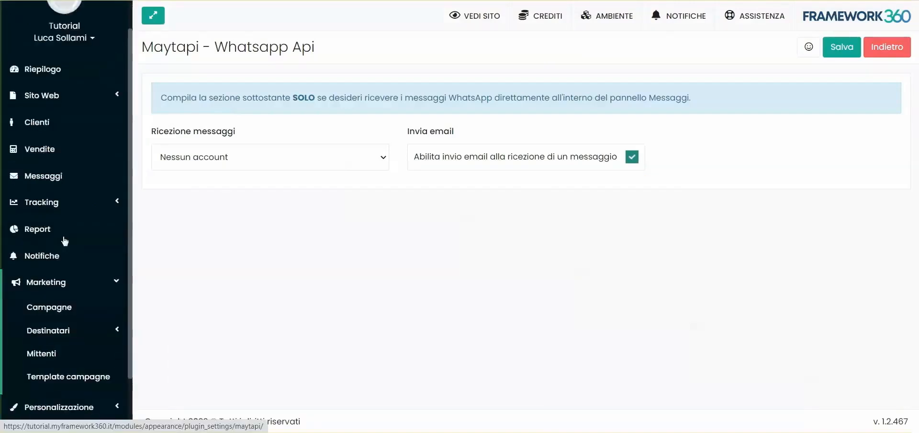
{"action": "left_click", "coordinate": [53, 284]}
{"action": "left_click", "coordinate": [458, 142]}
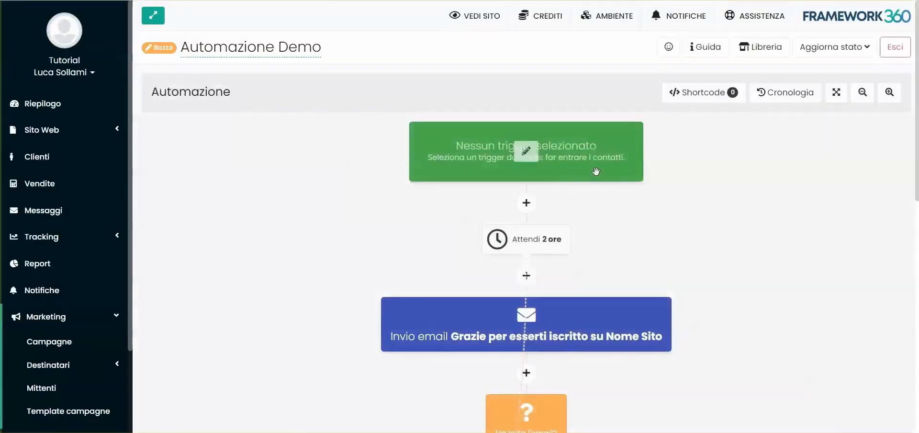
{"action": "scroll", "coordinate": [653, 207], "scroll_direction": "down", "scroll_amount": 10}
{"action": "scroll", "coordinate": [616, 239], "scroll_direction": "up", "scroll_amount": 3}
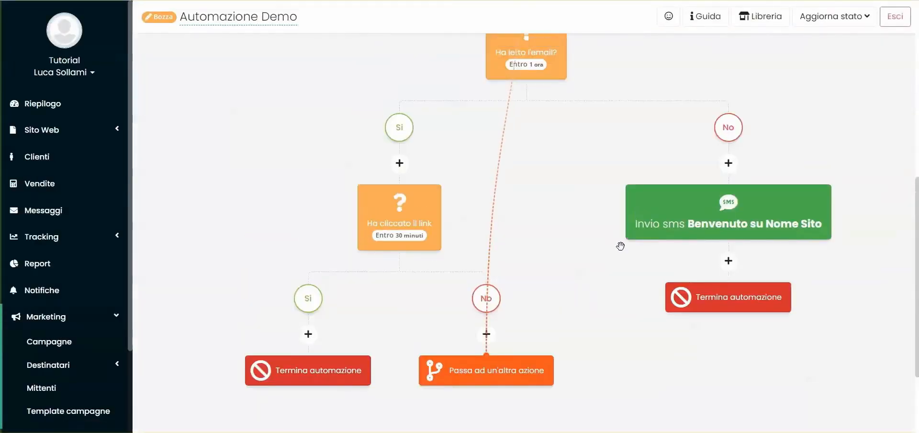
List the actions addable after the SMS block and scroll down to Invia WhatsApp
{"action": "left_click", "coordinate": [732, 263]}
{"action": "scroll", "coordinate": [622, 231], "scroll_direction": "down", "scroll_amount": 3}
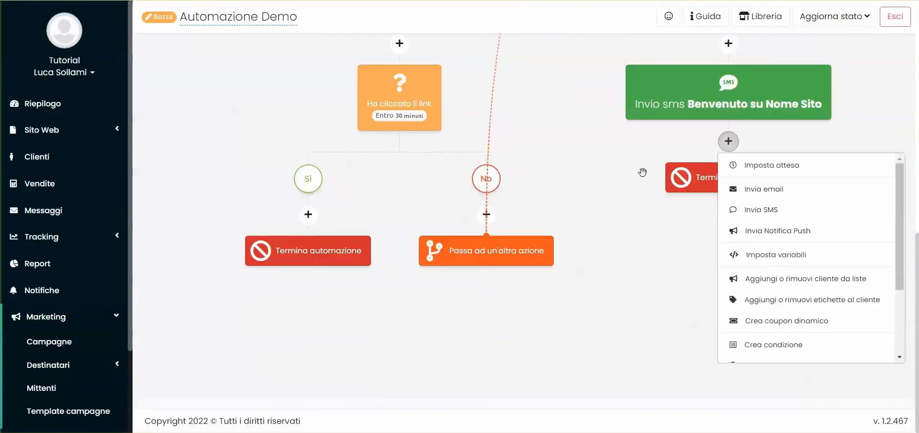
{"action": "scroll", "coordinate": [545, 118], "scroll_direction": "up", "scroll_amount": 10}
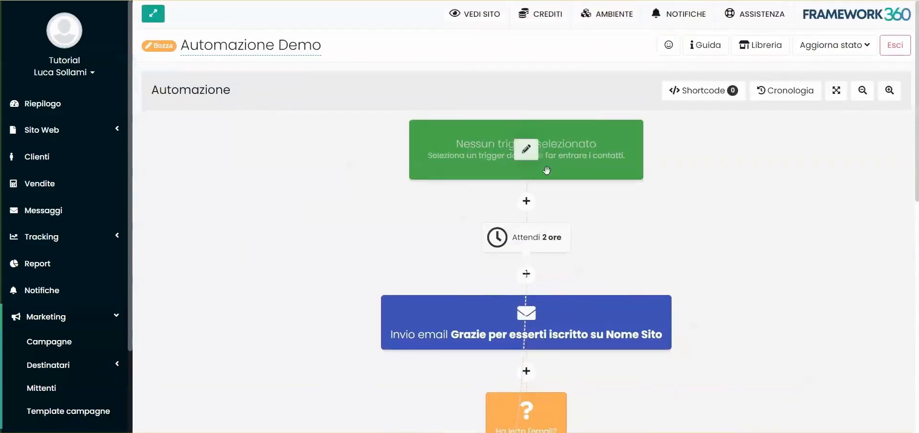
{"action": "scroll", "coordinate": [570, 143], "scroll_direction": "down", "scroll_amount": 3}
{"action": "scroll", "coordinate": [571, 233], "scroll_direction": "down", "scroll_amount": 3}
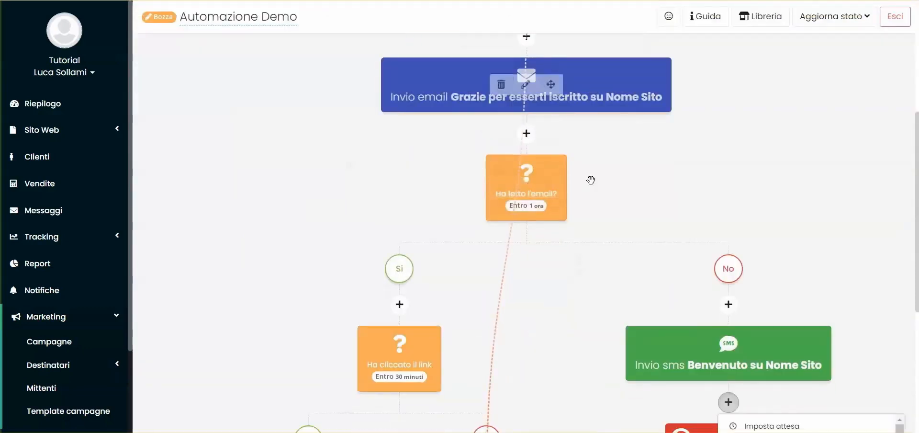
{"action": "scroll", "coordinate": [478, 215], "scroll_direction": "down", "scroll_amount": 4}
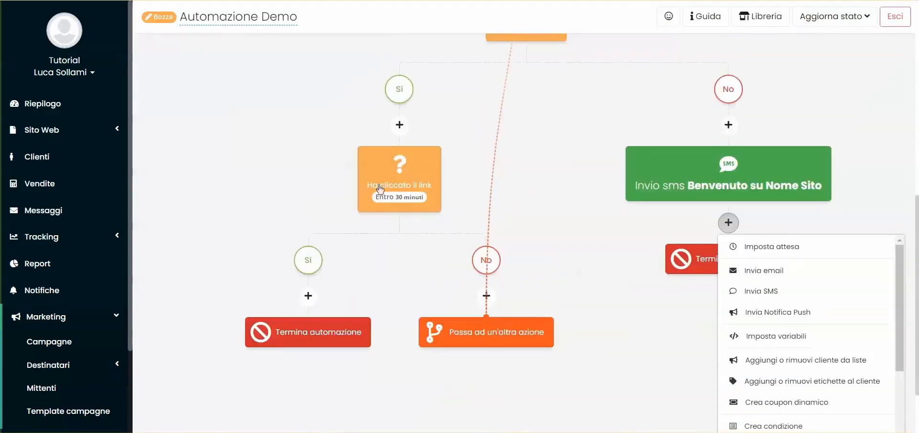
{"action": "scroll", "coordinate": [461, 185], "scroll_direction": "up", "scroll_amount": 1}
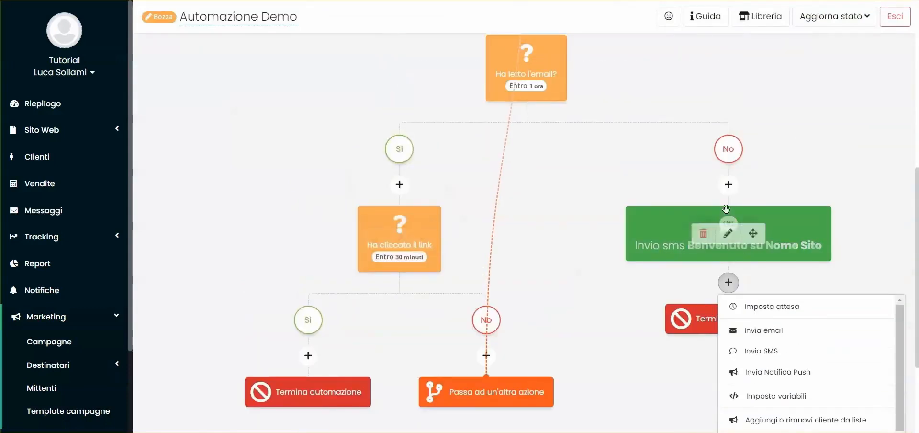
{"action": "scroll", "coordinate": [726, 244], "scroll_direction": "down", "scroll_amount": 3}
{"action": "scroll", "coordinate": [804, 239], "scroll_direction": "down", "scroll_amount": 2}
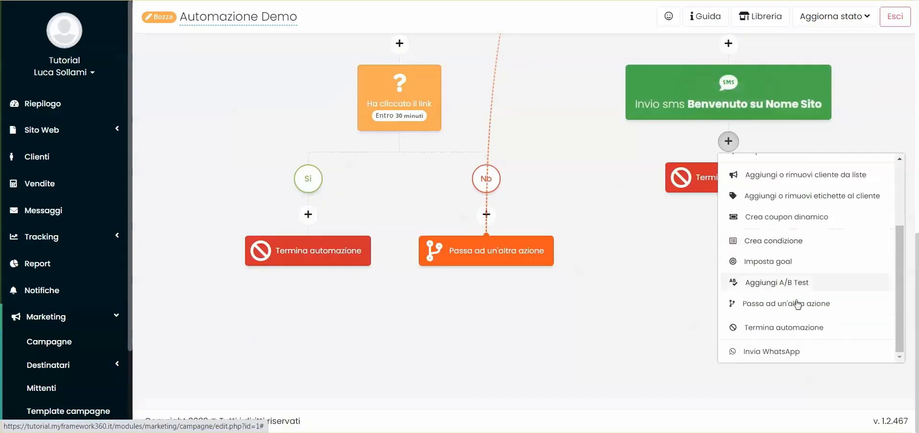
Add an Invia WhatsApp step and review the sender choices, leaving Predefinito selected
{"action": "left_click", "coordinate": [758, 359]}
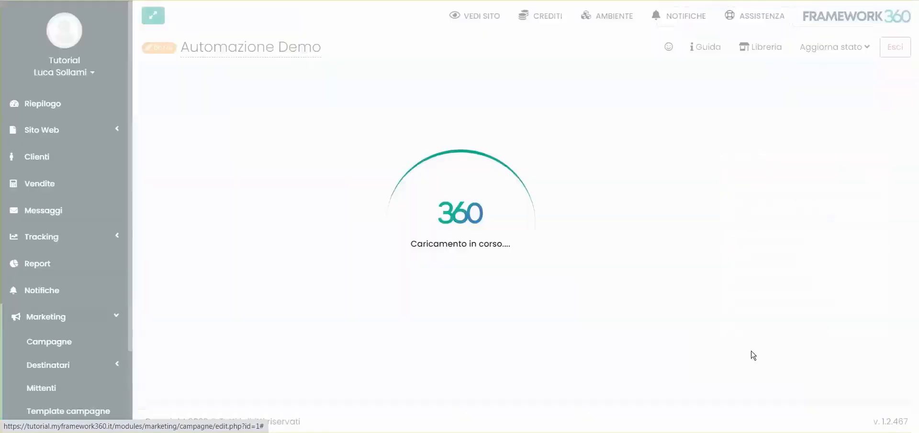
{"action": "scroll", "coordinate": [254, 279], "scroll_direction": "down", "scroll_amount": 2}
{"action": "left_click", "coordinate": [193, 225]}
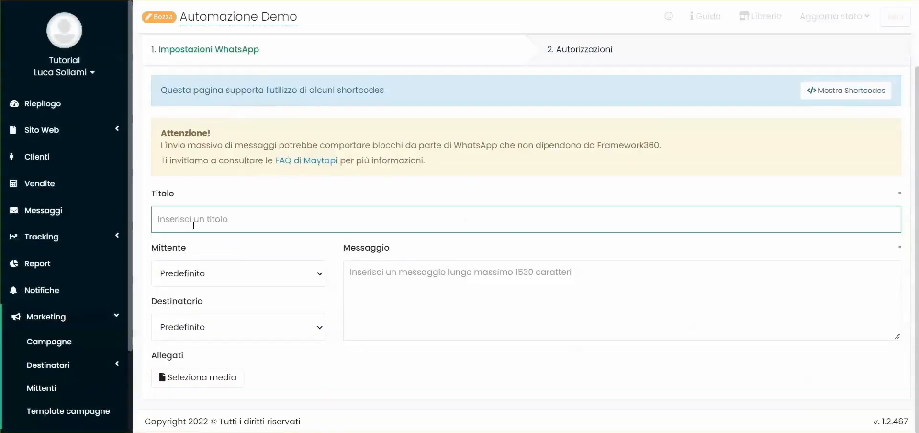
{"action": "left_click", "coordinate": [412, 315]}
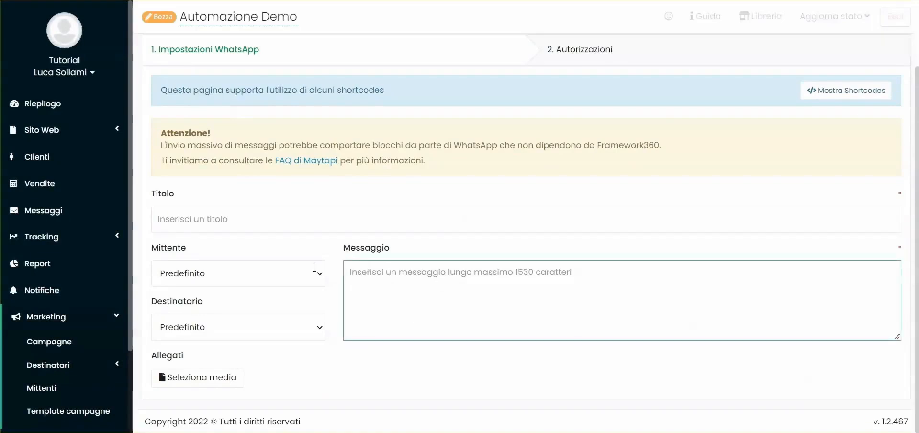
{"action": "left_click", "coordinate": [203, 275]}
{"action": "left_click", "coordinate": [203, 277]}
{"action": "left_click", "coordinate": [226, 284]}
{"action": "left_click", "coordinate": [242, 252]}
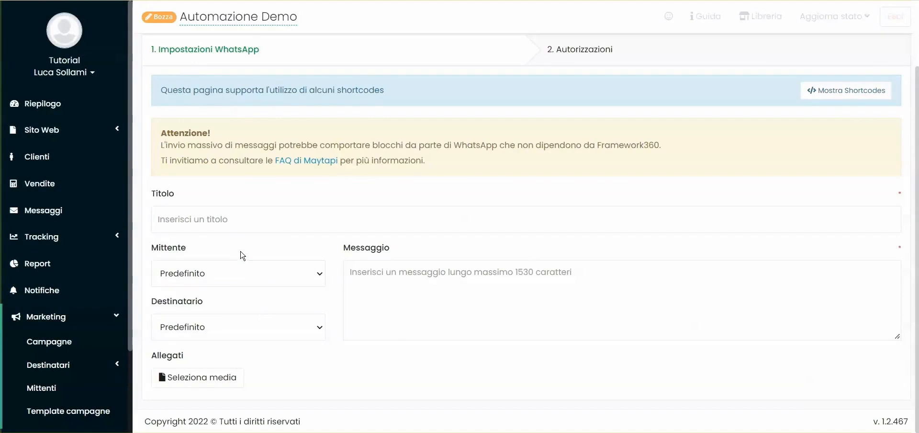
Leave the message and title blank and open the 'FAQ di Maytapi' link from the bulk-messaging warning
{"action": "left_click", "coordinate": [456, 316]}
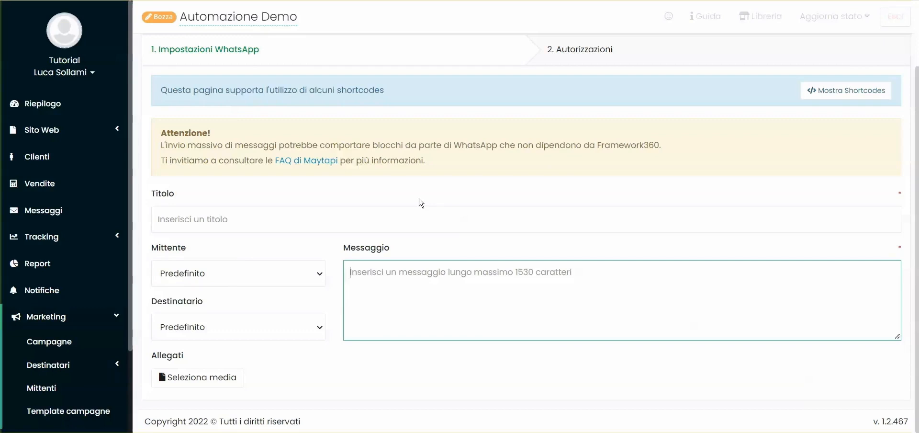
{"action": "left_click", "coordinate": [420, 203]}
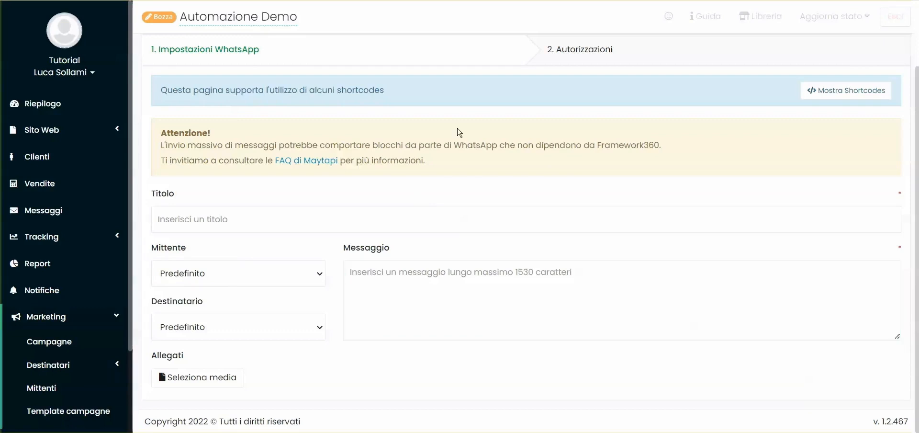
{"action": "left_click", "coordinate": [469, 293]}
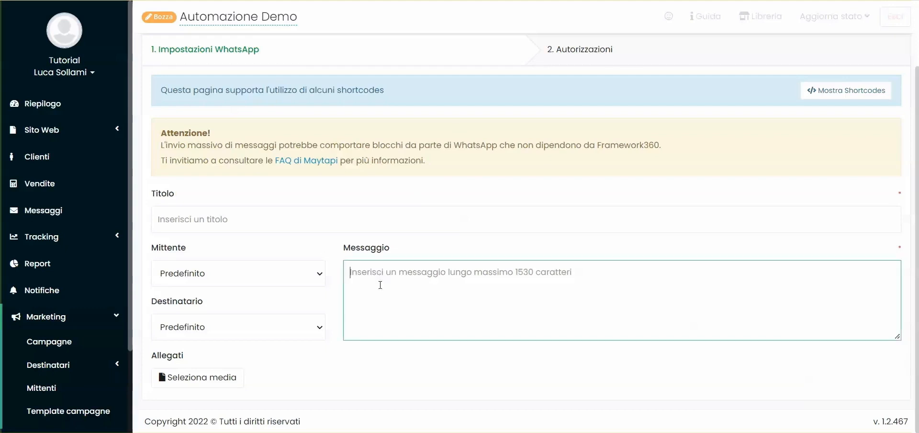
{"action": "left_click", "coordinate": [200, 221]}
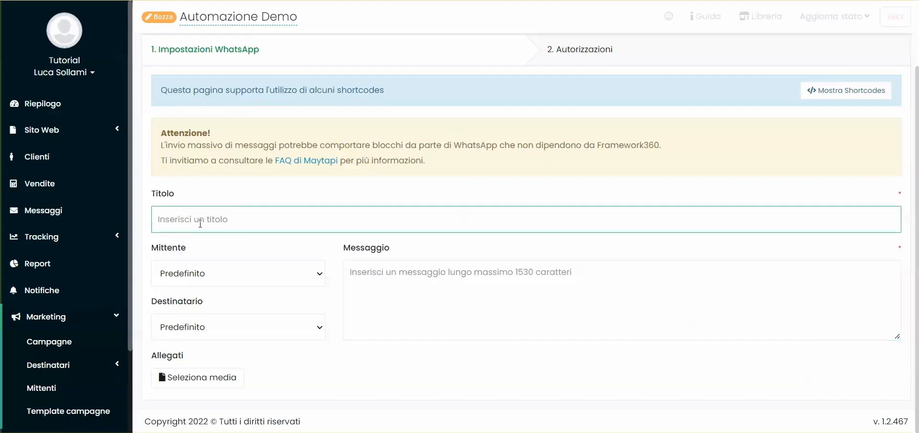
{"action": "left_click_drag", "start_coordinate": [161, 145], "coordinate": [419, 145]}
{"action": "left_click", "coordinate": [419, 145]}
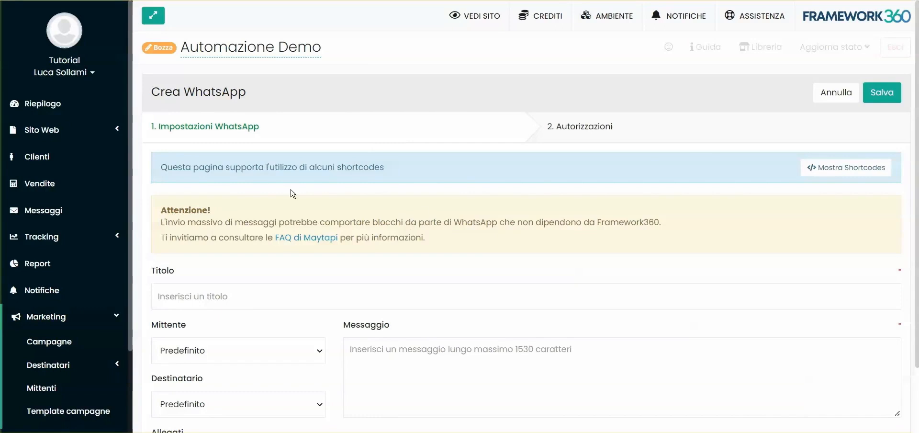
{"action": "left_click", "coordinate": [306, 239]}
Check Maytapi's API Package price of $30 per phone per month, then close the tab
{"action": "scroll", "coordinate": [453, 219], "scroll_direction": "down", "scroll_amount": 7}
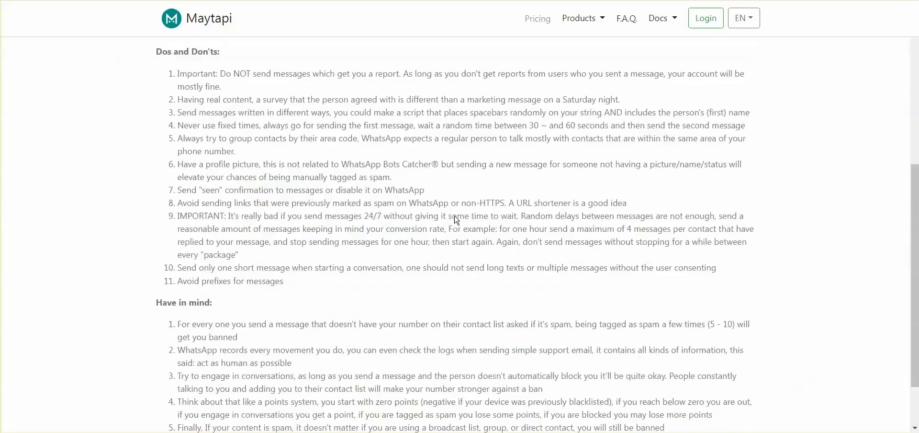
{"action": "scroll", "coordinate": [453, 255], "scroll_direction": "up", "scroll_amount": 8}
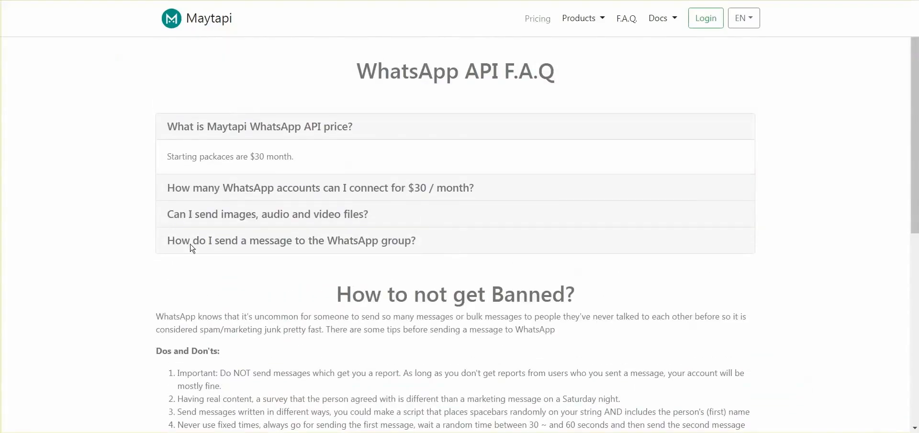
{"action": "left_click", "coordinate": [537, 24]}
{"action": "scroll", "coordinate": [607, 196], "scroll_direction": "down", "scroll_amount": 1}
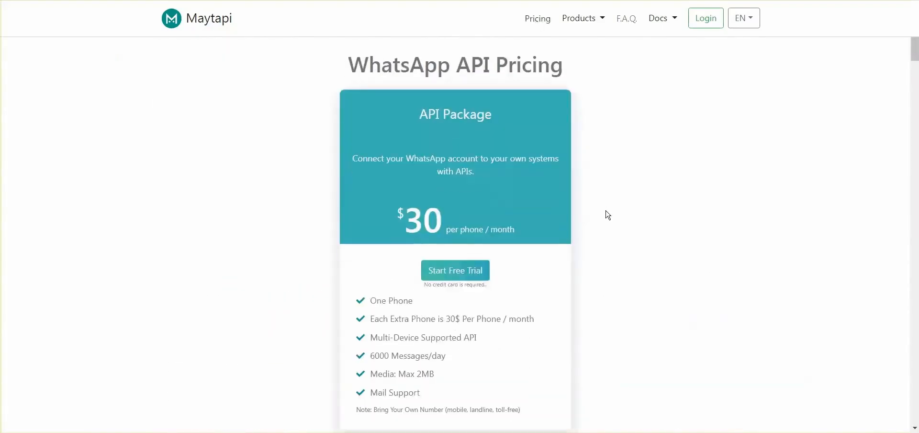
{"action": "scroll", "coordinate": [607, 214], "scroll_direction": "down", "scroll_amount": 1}
{"action": "double_click", "coordinate": [404, 173]}
{"action": "left_click", "coordinate": [512, 206]}
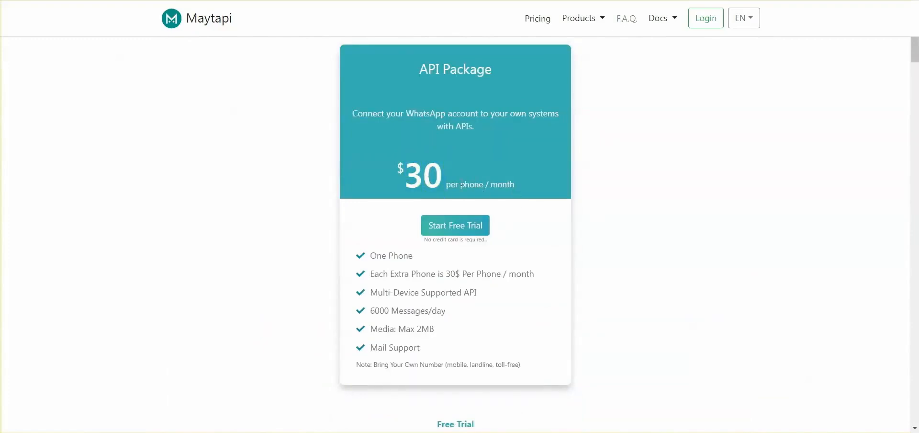
{"action": "scroll", "coordinate": [577, 196], "scroll_direction": "up", "scroll_amount": 1}
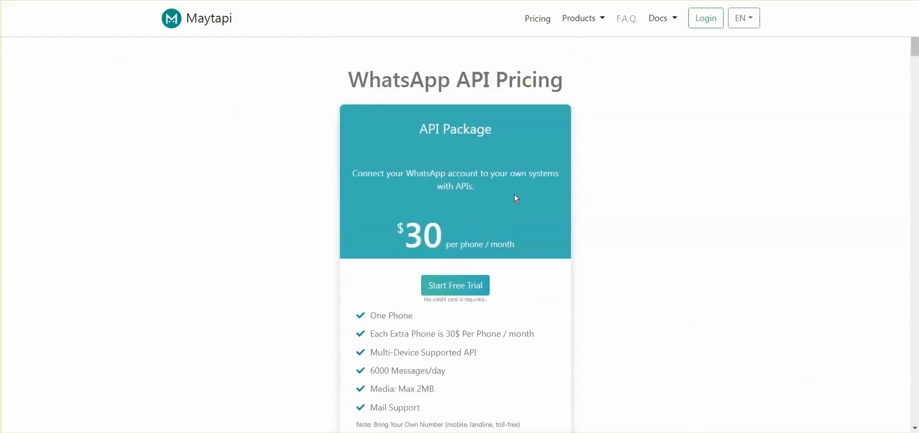
{"action": "scroll", "coordinate": [583, 138], "scroll_direction": "down", "scroll_amount": 1}
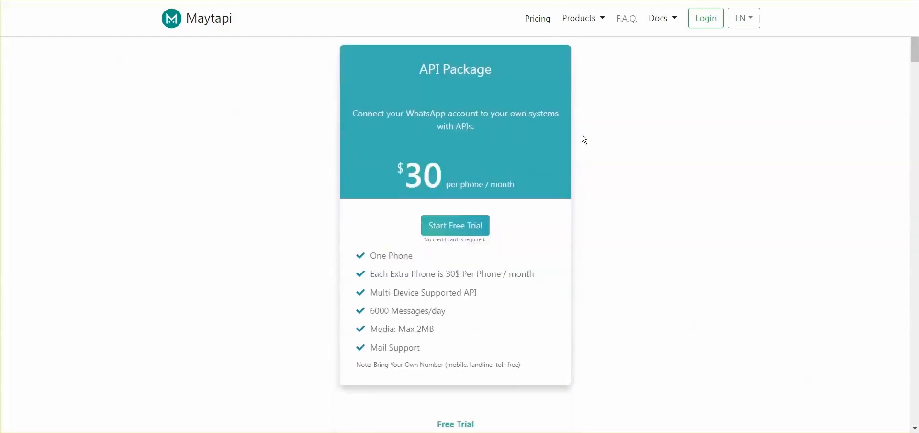
{"action": "scroll", "coordinate": [685, 128], "scroll_direction": "up", "scroll_amount": 1}
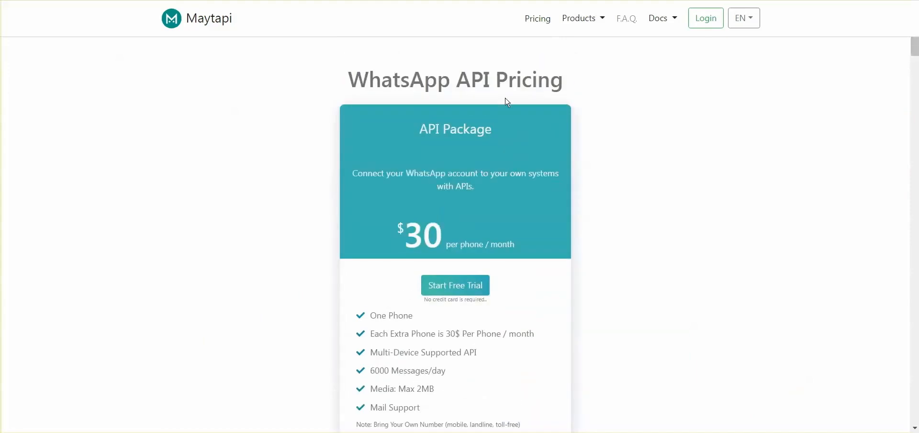
{"action": "key", "text": "ctrl+w"}
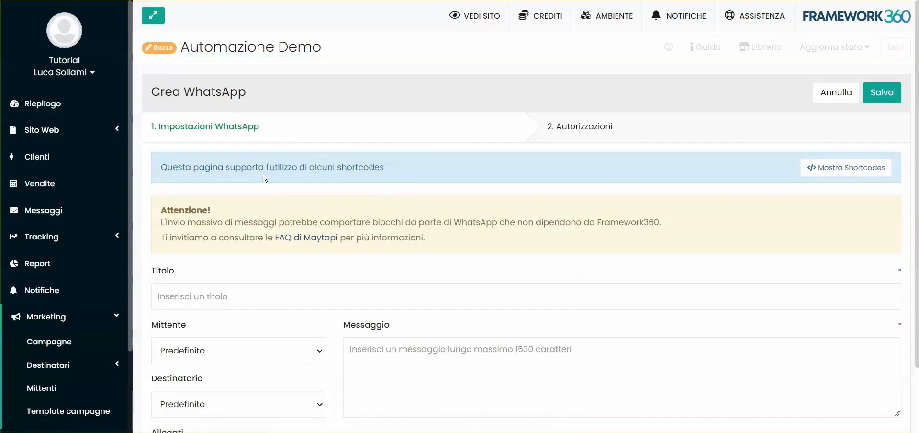
Start a new Whatsapp conversation in Messaggi with the demo client selected as recipient
{"action": "left_click", "coordinate": [69, 215]}
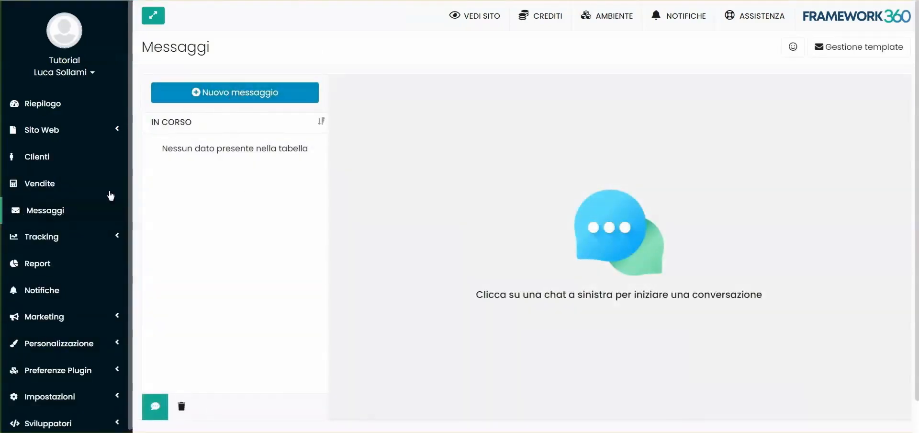
{"action": "left_click", "coordinate": [219, 101]}
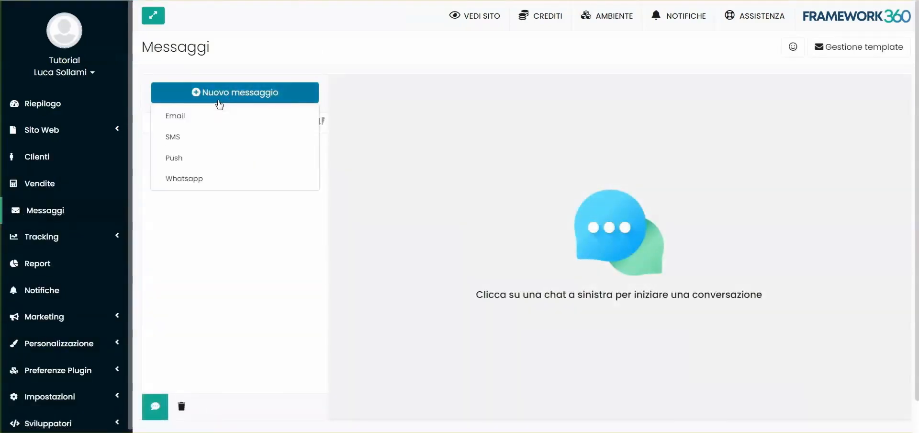
{"action": "left_click", "coordinate": [205, 180]}
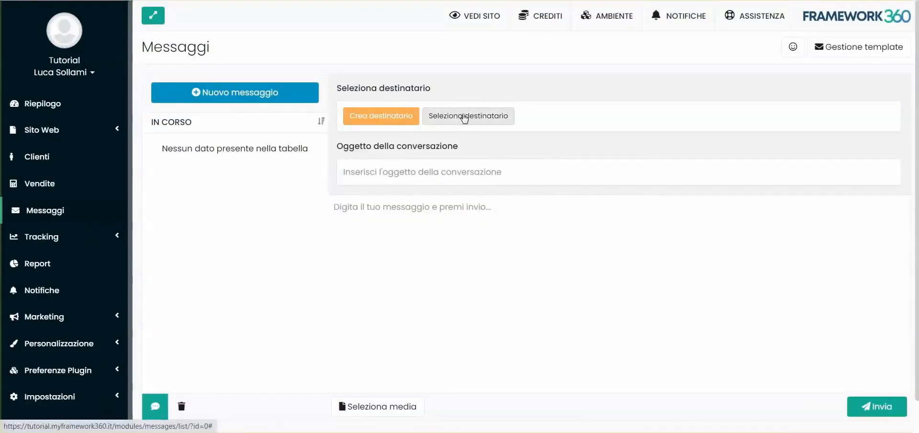
{"action": "left_click", "coordinate": [464, 117]}
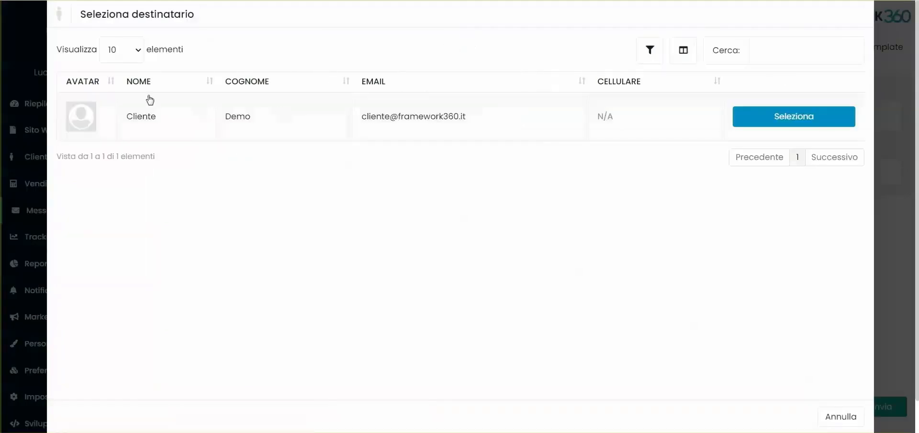
{"action": "left_click", "coordinate": [829, 117]}
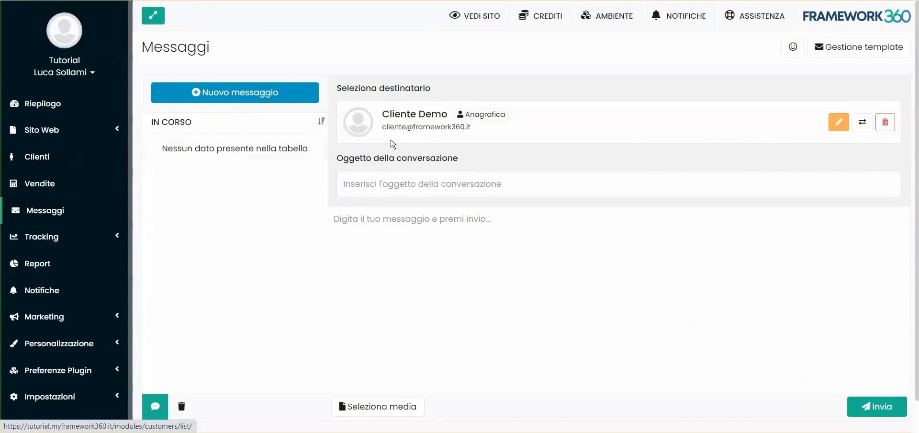
{"action": "left_click", "coordinate": [406, 178]}
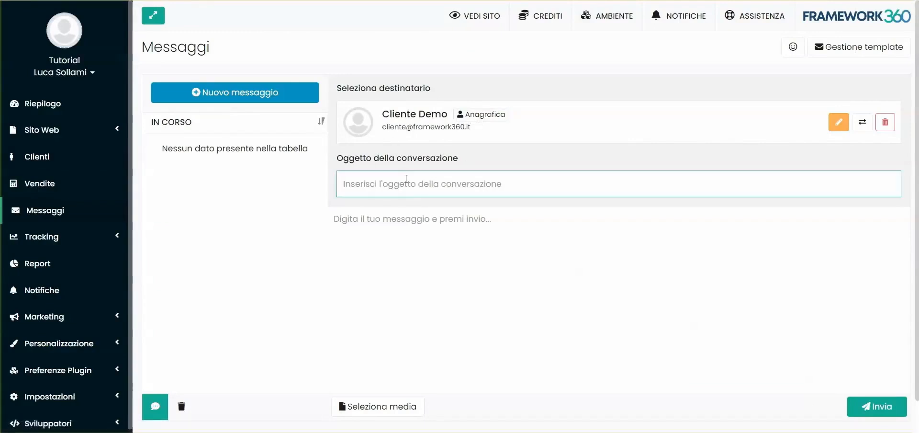
{"action": "left_click", "coordinate": [446, 140]}
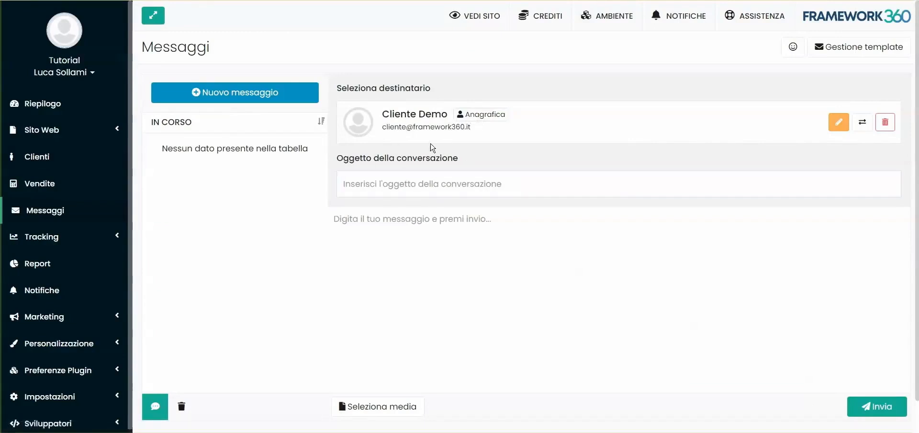
{"action": "left_click", "coordinate": [399, 174]}
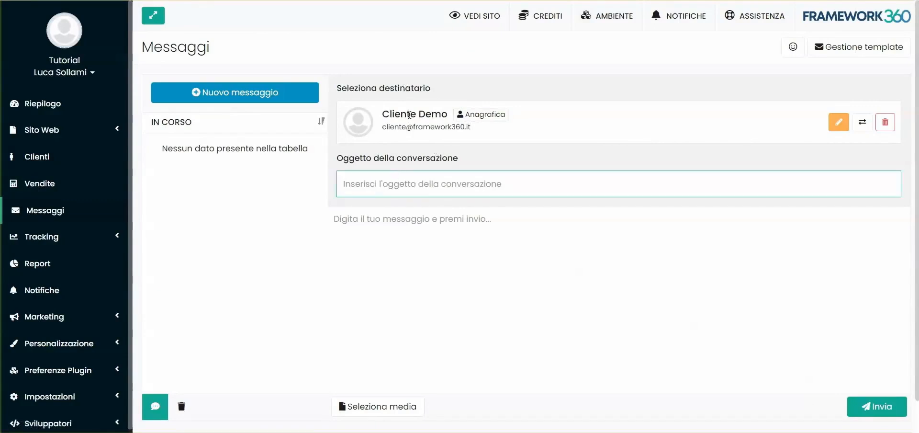
Send the message 'Ciao questo è un test da watsapp' with subject Test
{"action": "type", "text": "Test"}
{"action": "key", "text": "Tab"}
{"action": "type", "text": "Ciao questo è un test da wa"}
{"action": "type", "text": "tsapp"}
{"action": "left_click", "coordinate": [885, 405]}
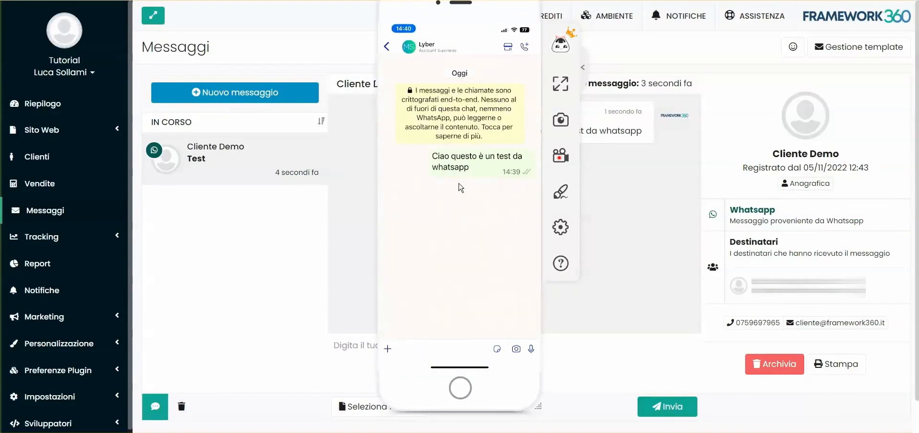
{"action": "left_click", "coordinate": [357, 223]}
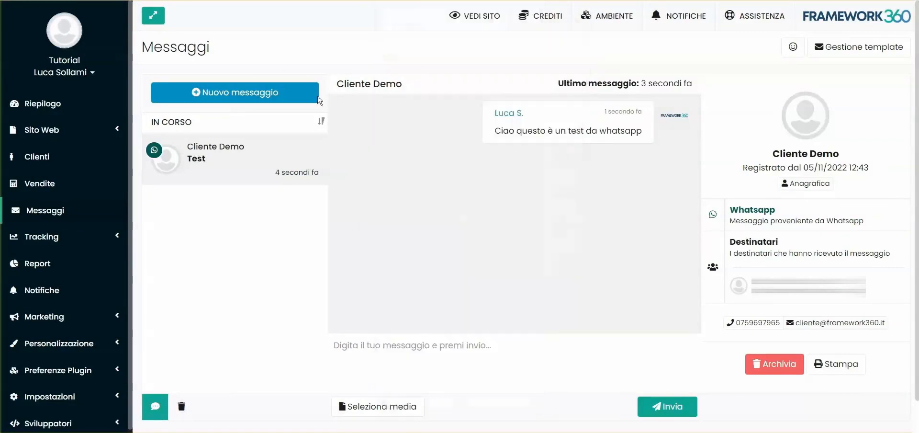